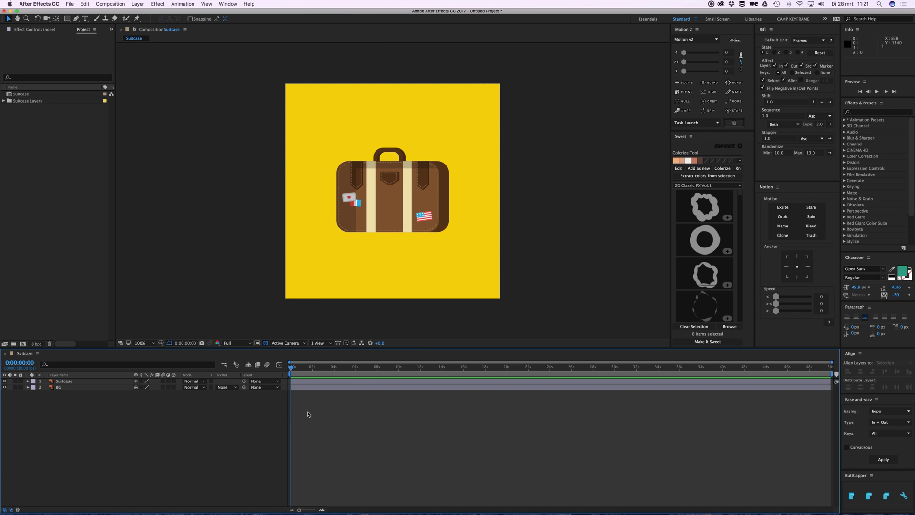
# - Select the Suitcase layer and expand its property groups down to Transform
pyautogui.click(68, 387)
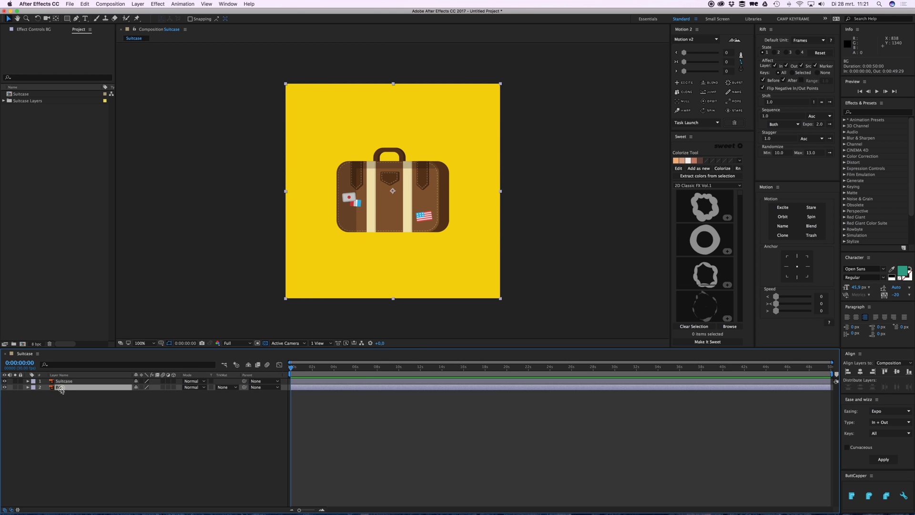
pyautogui.click(65, 382)
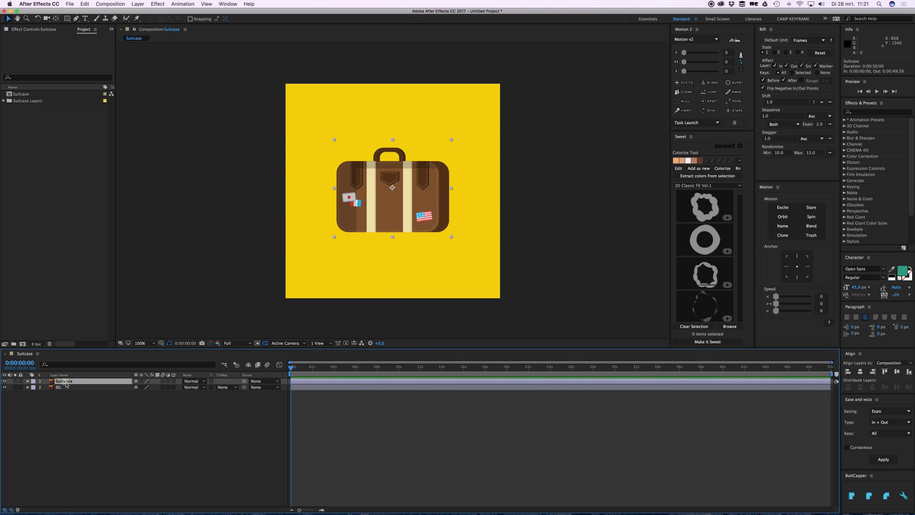
pyautogui.click(360, 422)
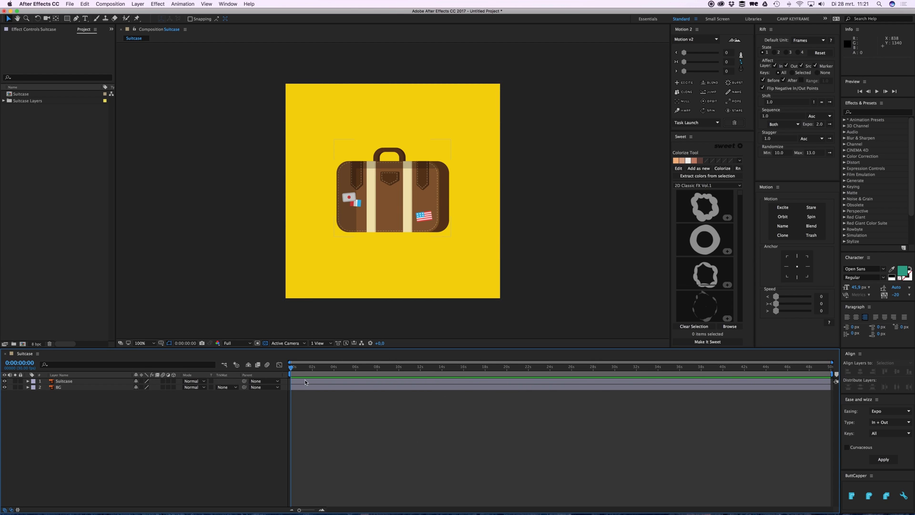
pyautogui.click(307, 381)
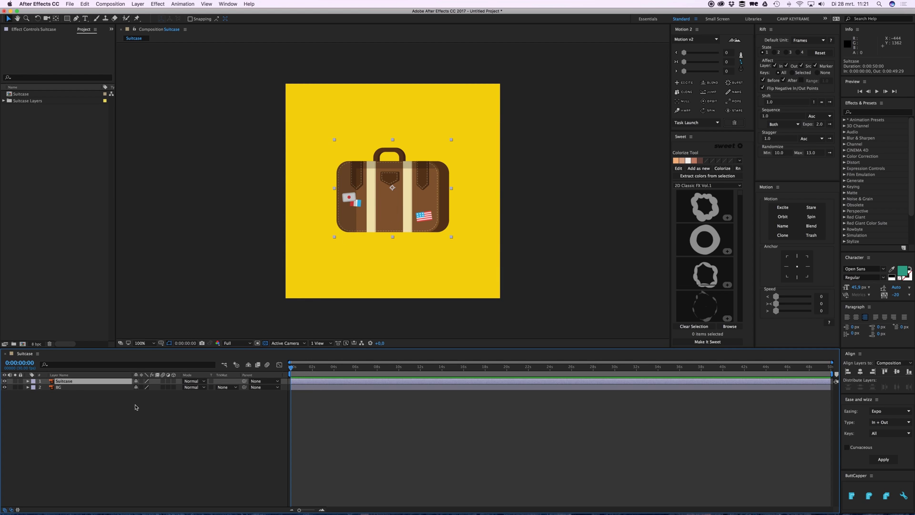
pyautogui.click(28, 382)
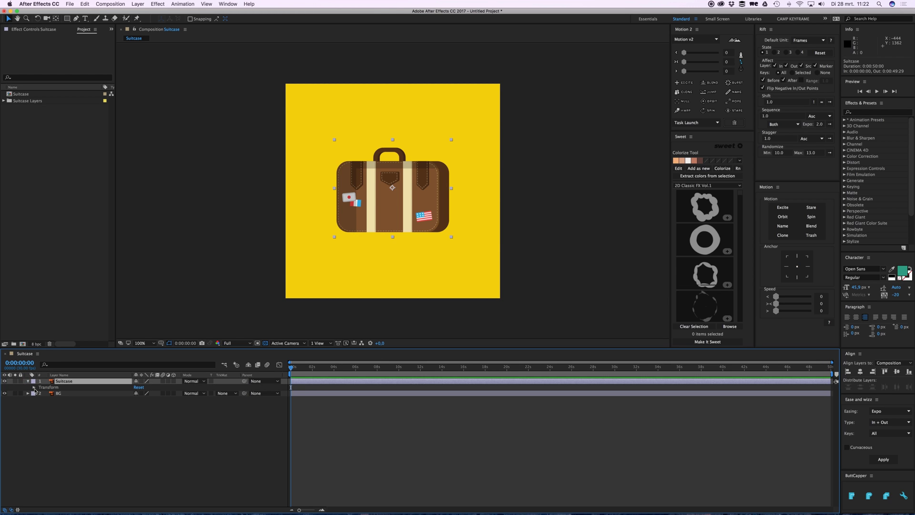
pyautogui.click(34, 390)
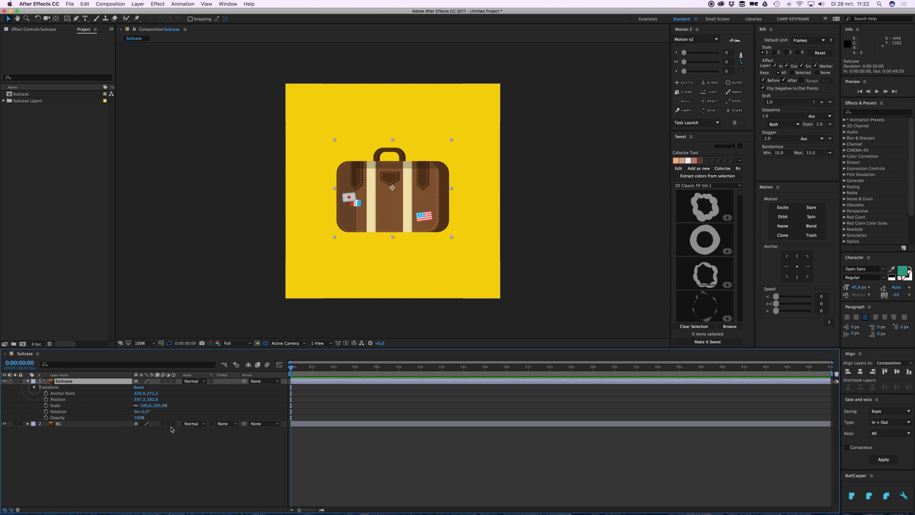
pyautogui.click(218, 405)
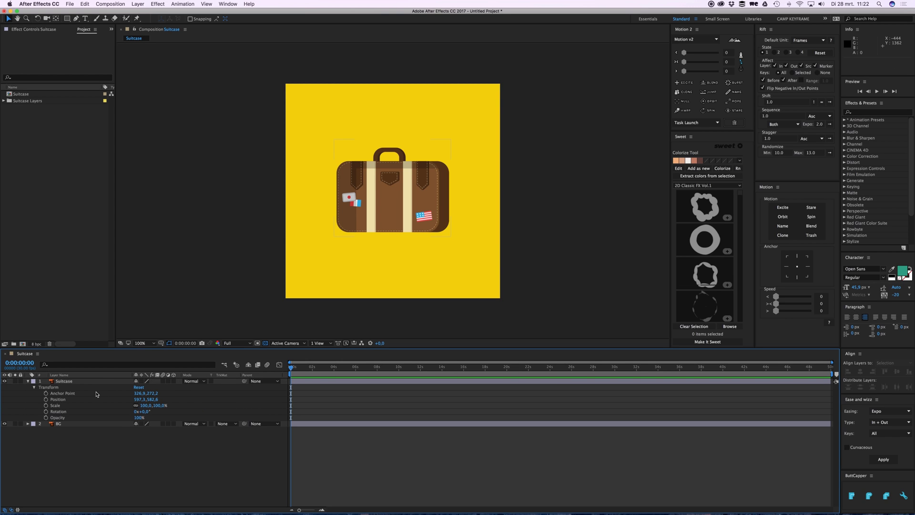
# - Highlight the Anchor Point, Position, Scale, Rotation and Opacity properties in turn, ending on Rotation
pyautogui.click(62, 394)
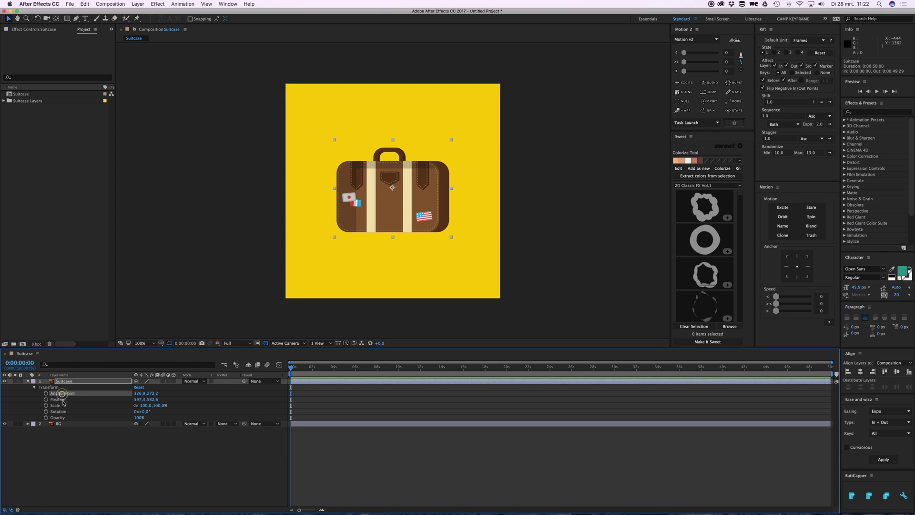
pyautogui.click(58, 399)
pyautogui.click(57, 405)
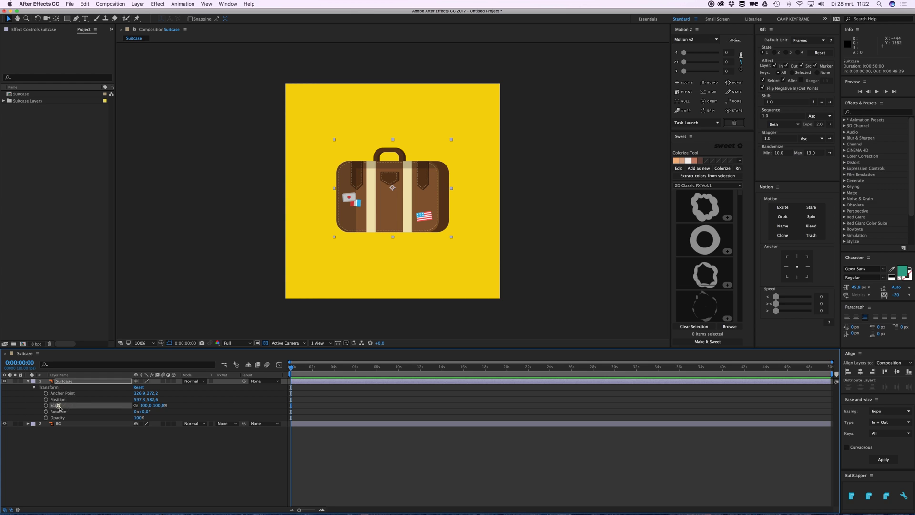
pyautogui.click(59, 411)
pyautogui.click(59, 418)
pyautogui.click(313, 408)
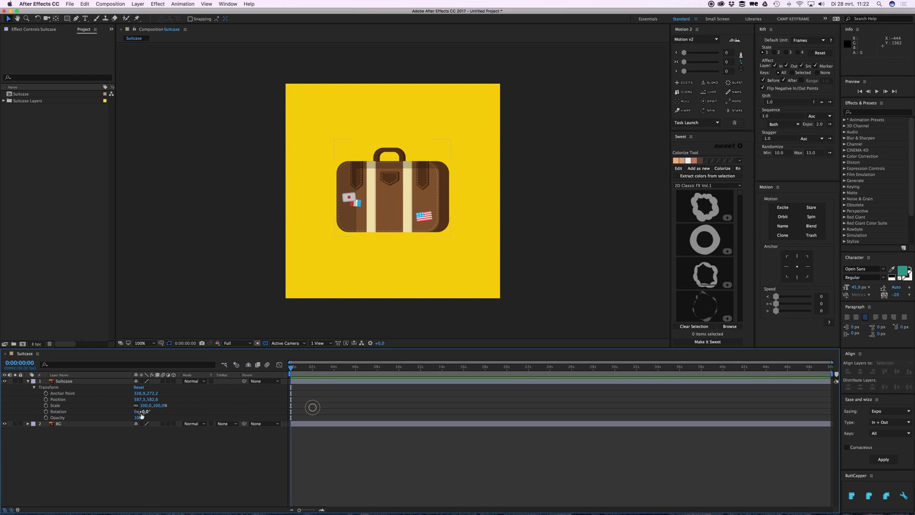
pyautogui.click(59, 412)
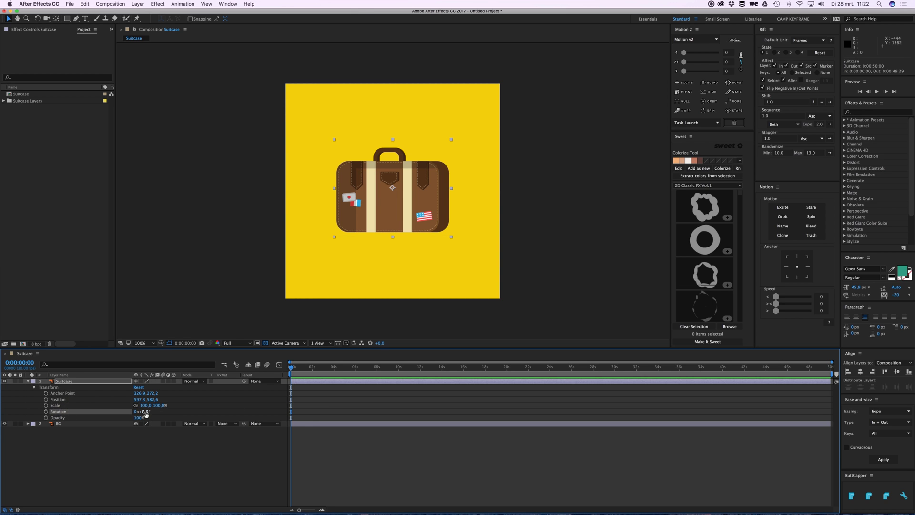
pyautogui.moveTo(144, 412); pyautogui.dragTo(161, 400)
pyautogui.press('super+z')
pyautogui.press('super+z')
pyautogui.moveTo(400, 214)
pyautogui.mouseDown()
pyautogui.moveTo(408, 187)
pyautogui.moveTo(381, 207)
pyautogui.moveTo(402, 217)
pyautogui.mouseUp()
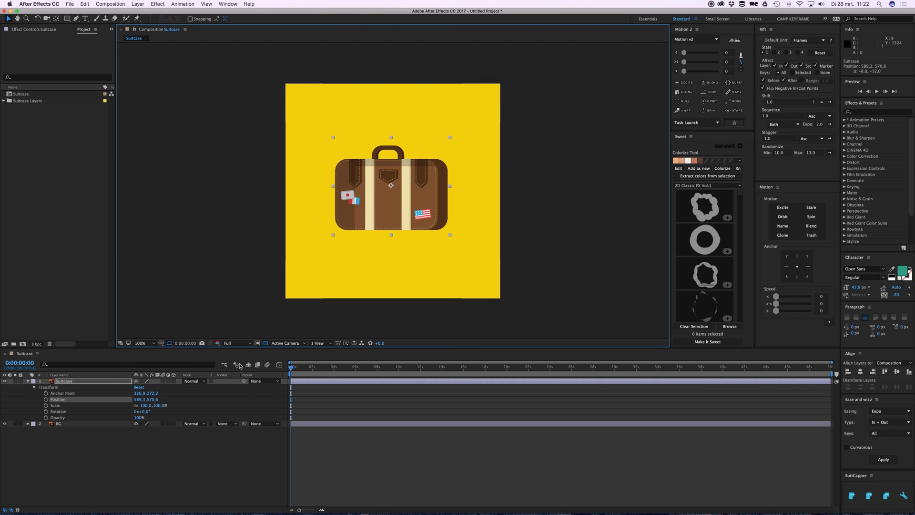
pyautogui.press('super+z')
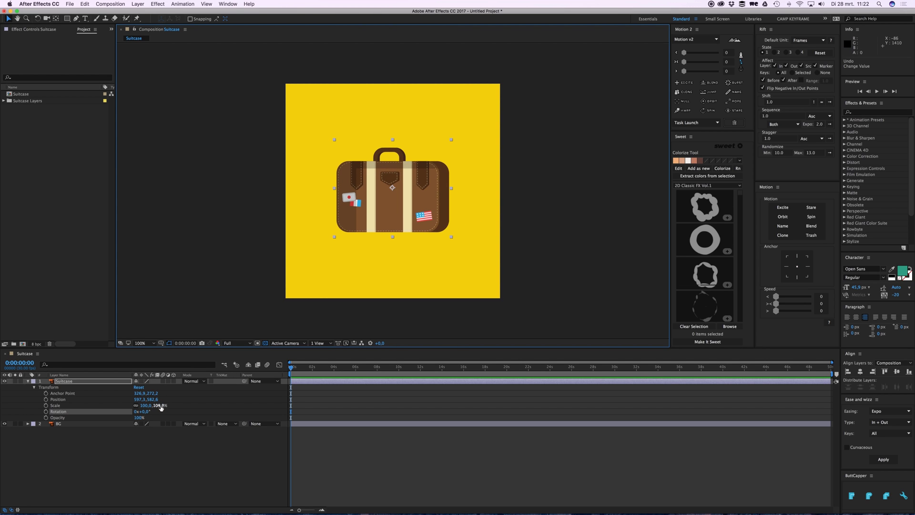
pyautogui.moveTo(161, 407)
pyautogui.mouseDown()
pyautogui.moveTo(200, 406)
pyautogui.moveTo(155, 407)
pyautogui.mouseUp()
pyautogui.press('super+z')
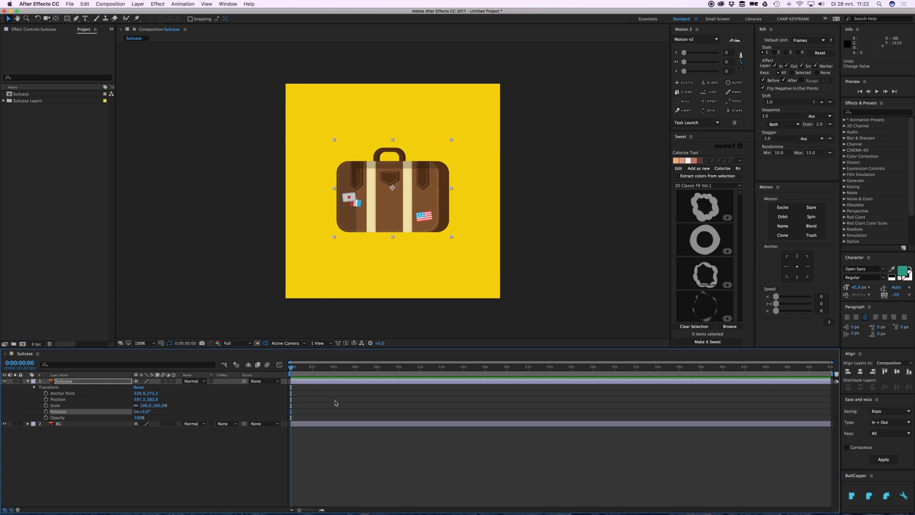
pyautogui.click(336, 403)
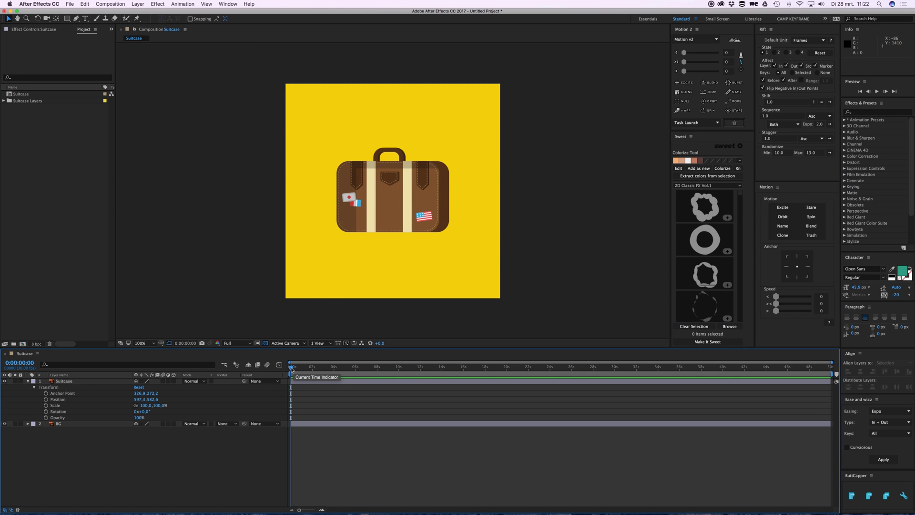
# - Key the suitcase's Position at 0:00:02:01, recording its centred value 597.3,582.6
pyautogui.moveTo(291, 369); pyautogui.dragTo(312, 371)
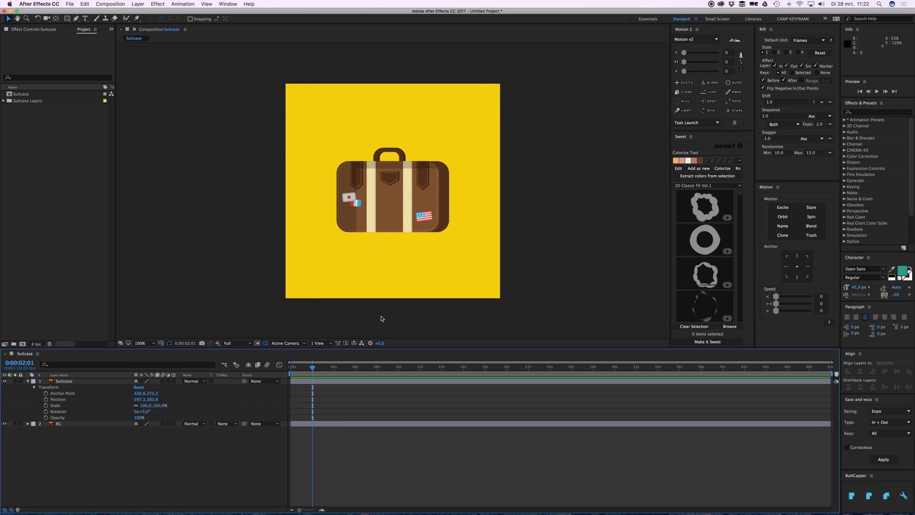
pyautogui.click(326, 382)
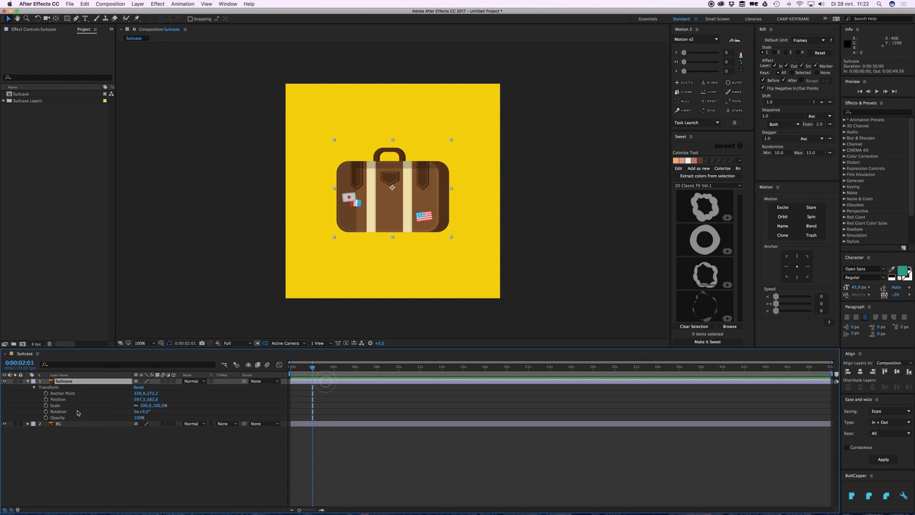
pyautogui.click(45, 399)
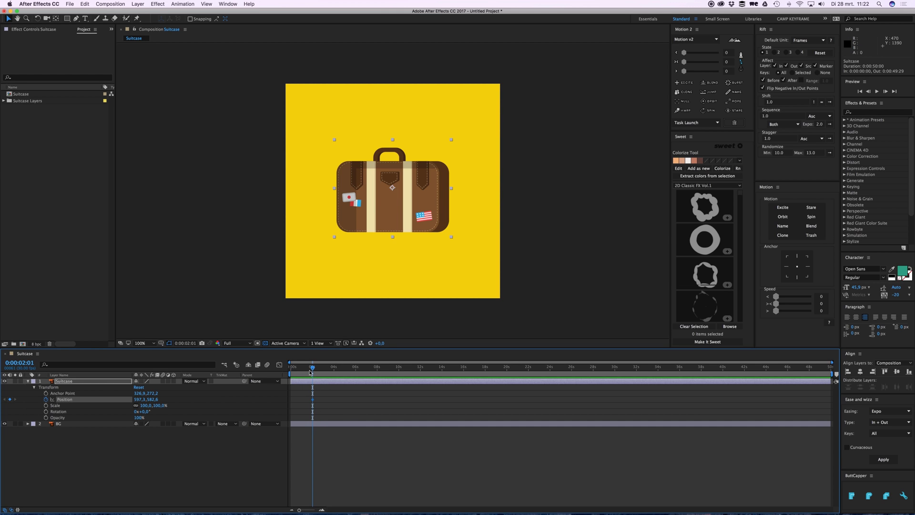
pyautogui.moveTo(312, 368); pyautogui.dragTo(312, 367)
pyautogui.press('super+z')
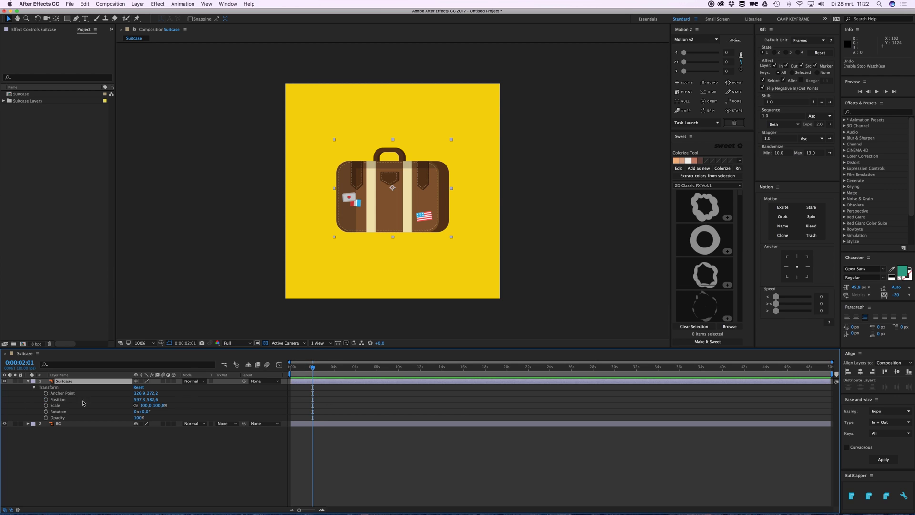
pyautogui.click(46, 399)
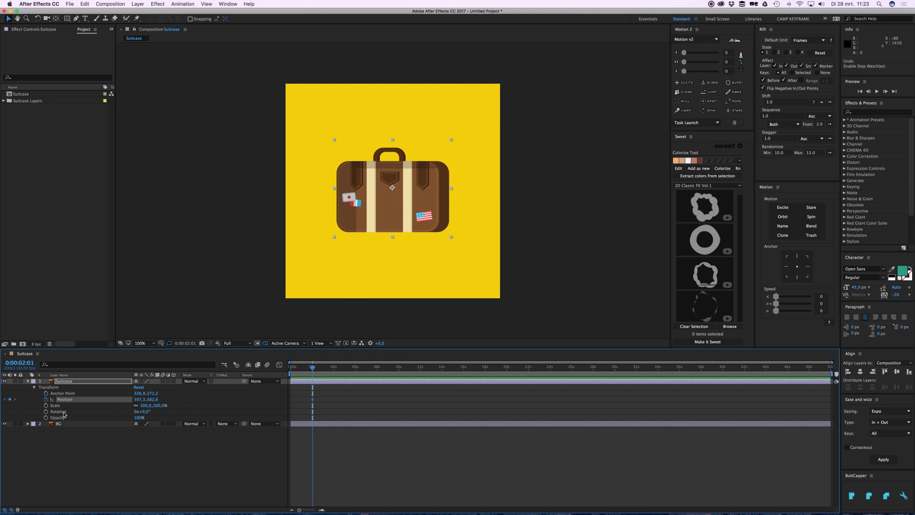
# - At 0:00:00:00, raise the suitcase above the frame to 597.3,-341.4 and scrub to preview the drop
pyautogui.moveTo(313, 368); pyautogui.dragTo(290, 368)
pyautogui.moveTo(400, 223); pyautogui.dragTo(401, 57)
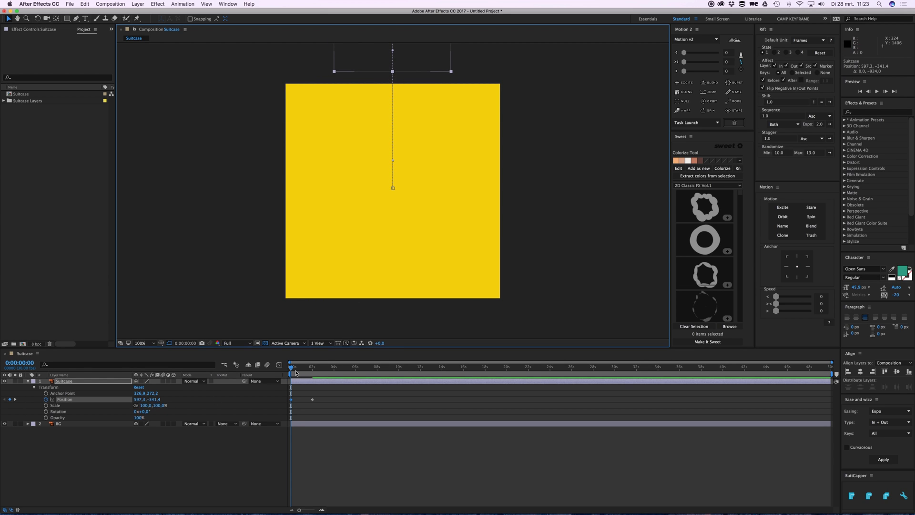
pyautogui.moveTo(295, 368)
pyautogui.mouseDown()
pyautogui.moveTo(305, 372)
pyautogui.moveTo(285, 373)
pyautogui.mouseUp()
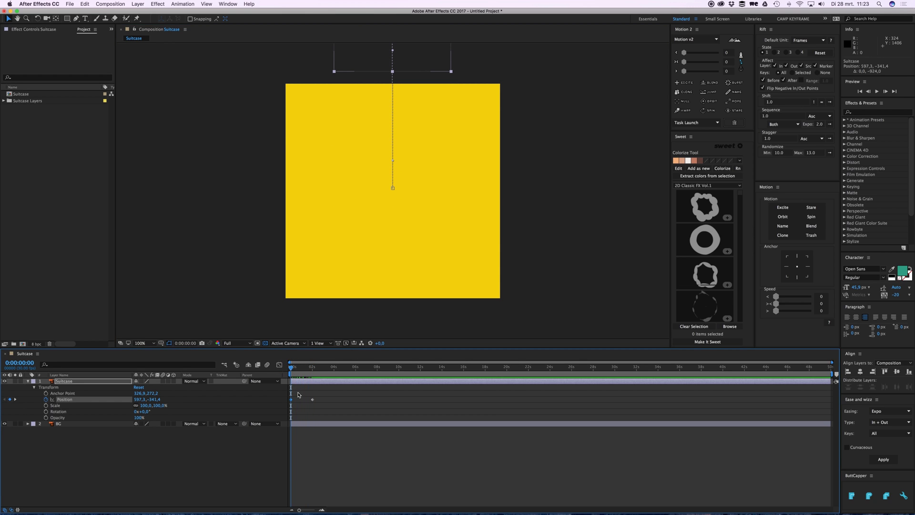
pyautogui.click(296, 394)
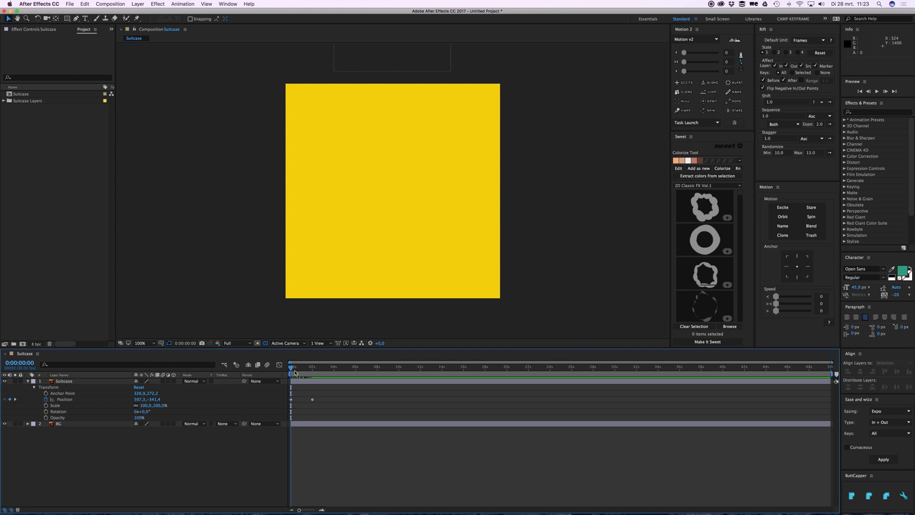
pyautogui.click(296, 381)
pyautogui.click(312, 371)
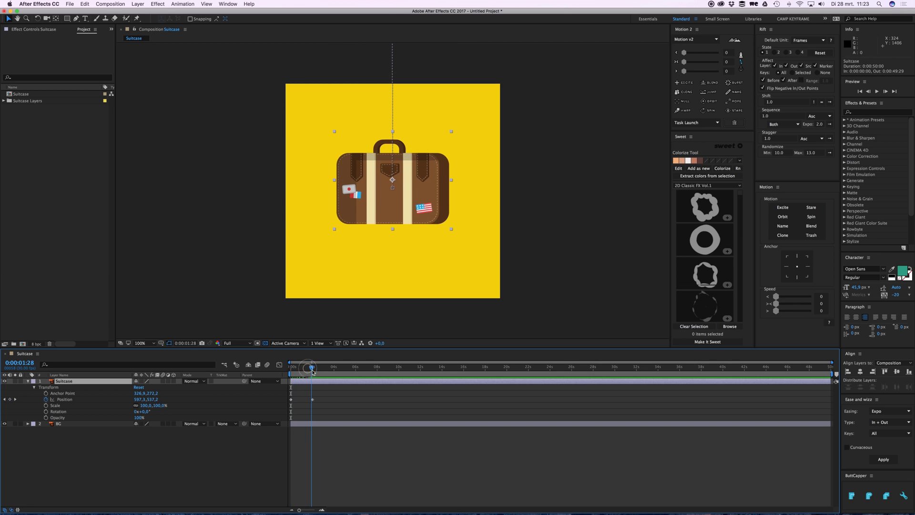
# - Move the landing Position keyframe from two seconds to 0:00:00:20 and preview the quicker drop
pyautogui.press('k')
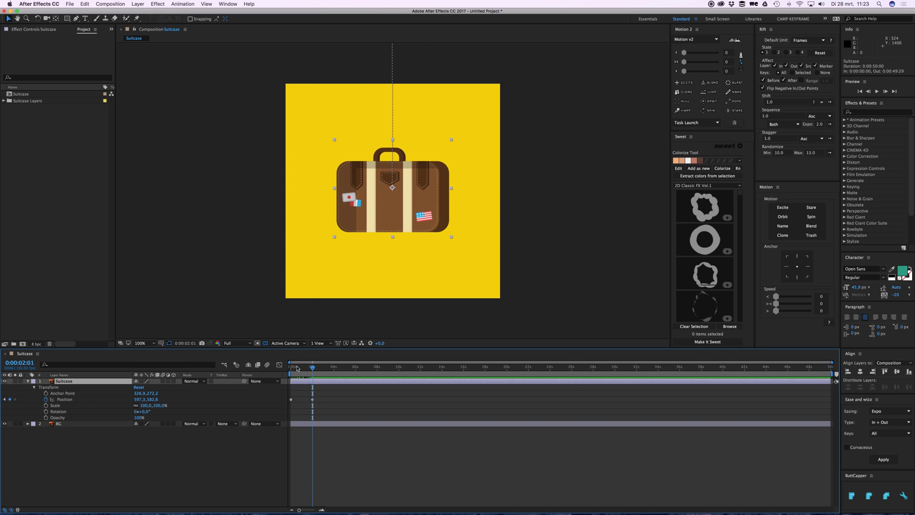
pyautogui.press('Home')
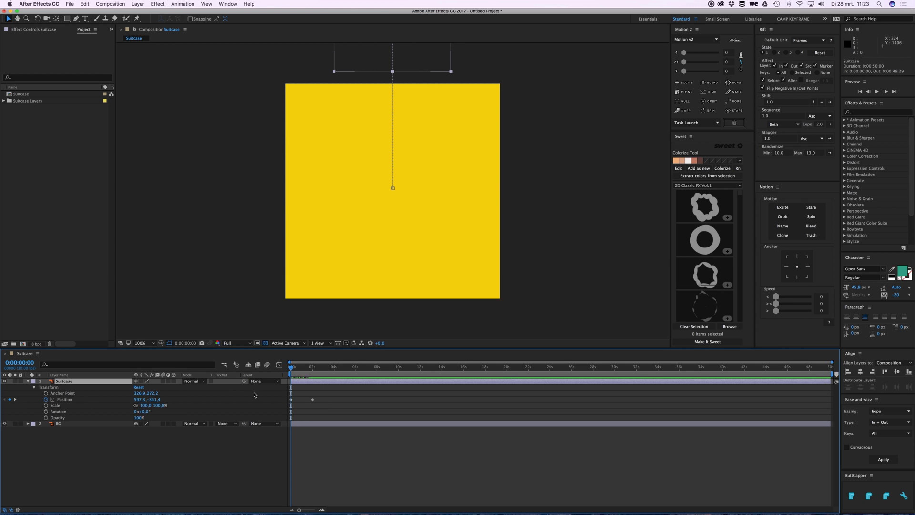
pyautogui.click(332, 399)
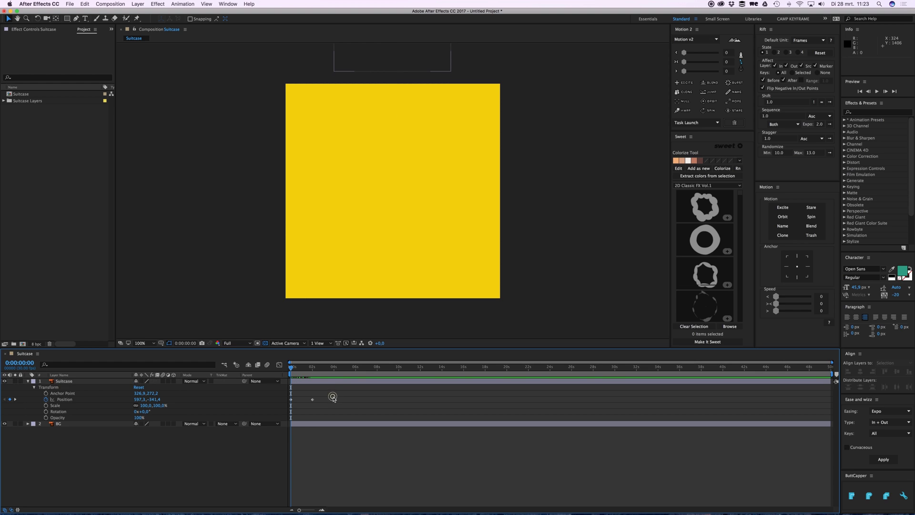
pyautogui.press('space')
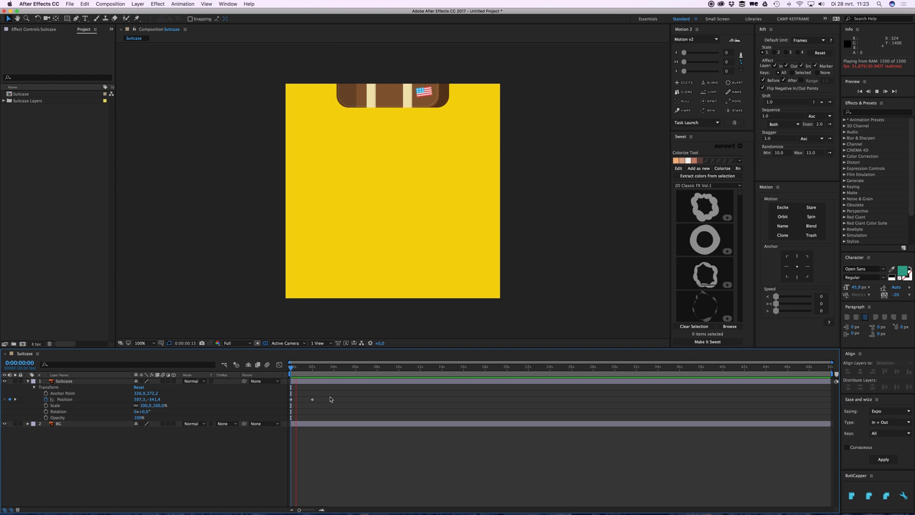
pyautogui.moveTo(313, 368); pyautogui.dragTo(297, 399)
pyautogui.click(296, 374)
pyautogui.press('space')
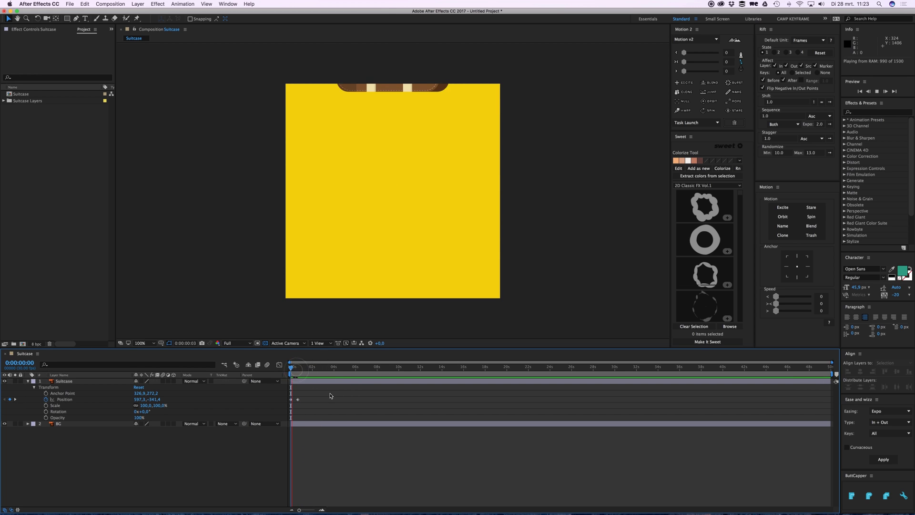
pyautogui.click(297, 367)
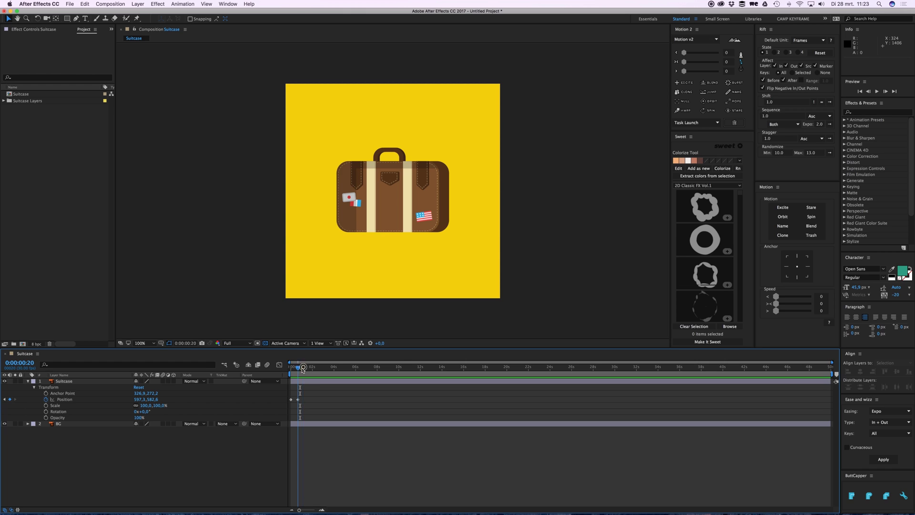
# - Key Scale at 100% on frame 20 and about 30% on frame 10, then preview
pyautogui.click(322, 510)
pyautogui.click(322, 509)
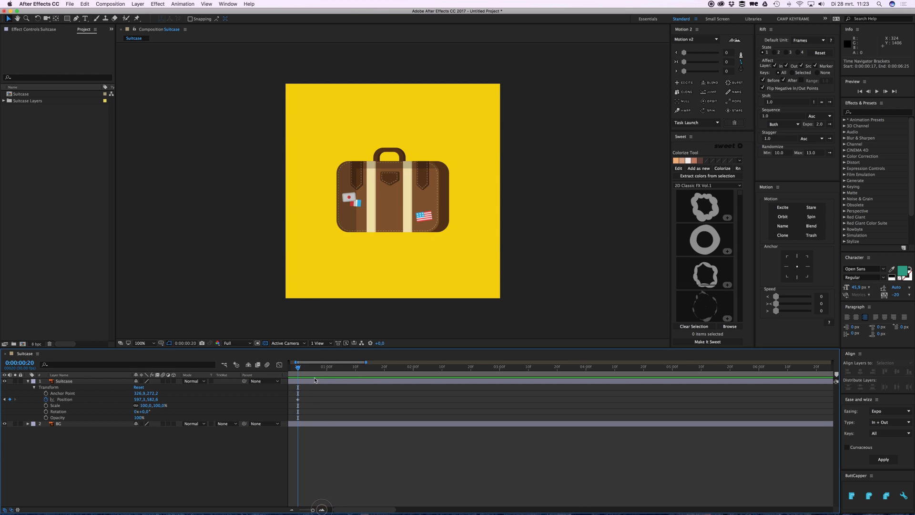
pyautogui.press('space')
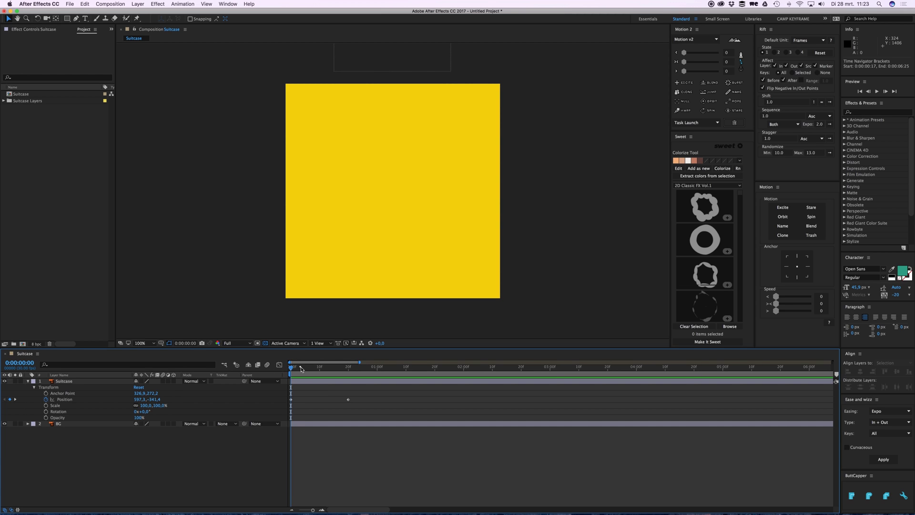
pyautogui.press('space')
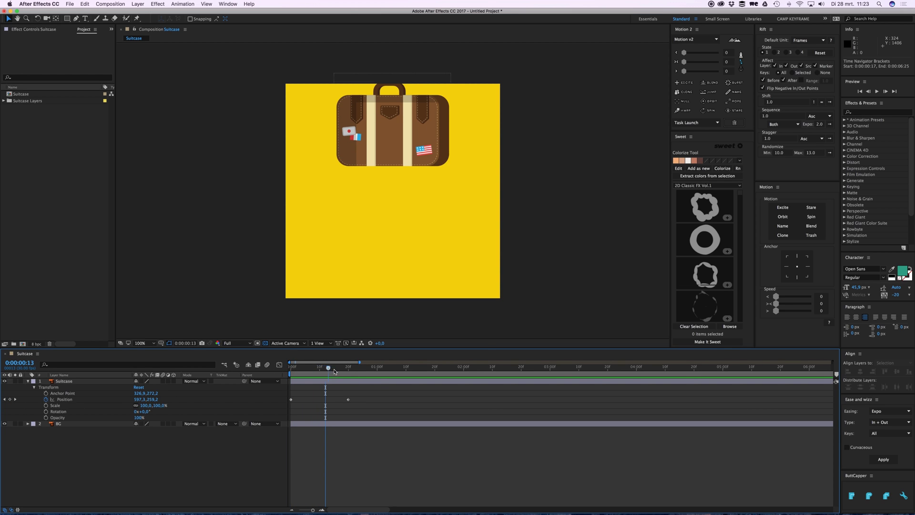
pyautogui.moveTo(335, 371); pyautogui.dragTo(348, 369)
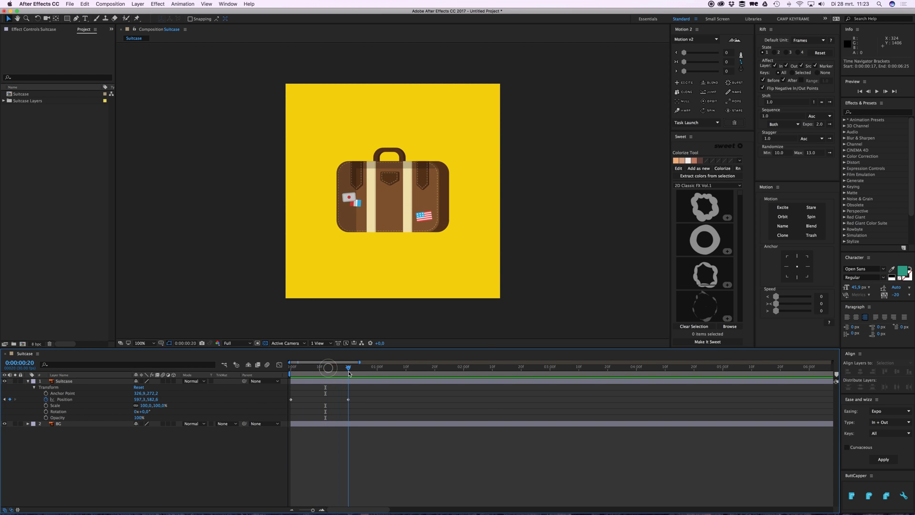
pyautogui.click(46, 406)
pyautogui.moveTo(341, 368); pyautogui.dragTo(320, 371)
pyautogui.moveTo(159, 406); pyautogui.dragTo(137, 405)
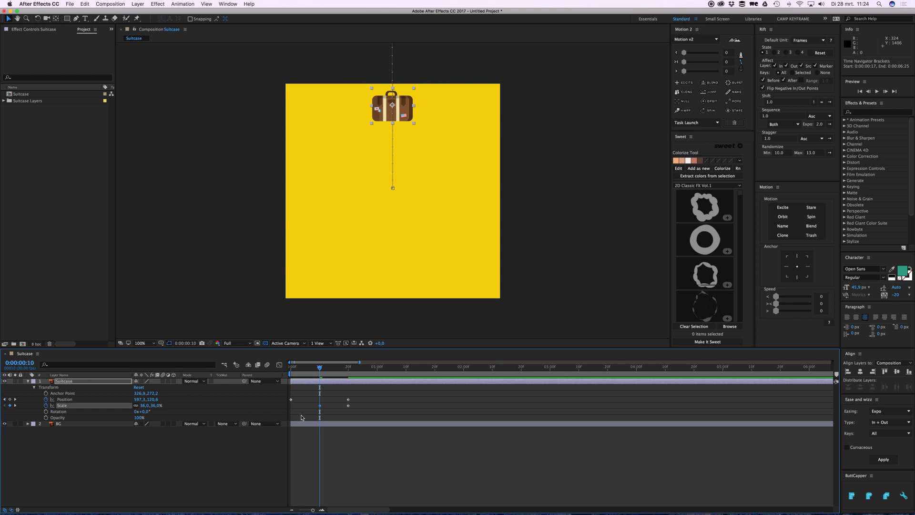
pyautogui.click(338, 412)
pyautogui.press('space')
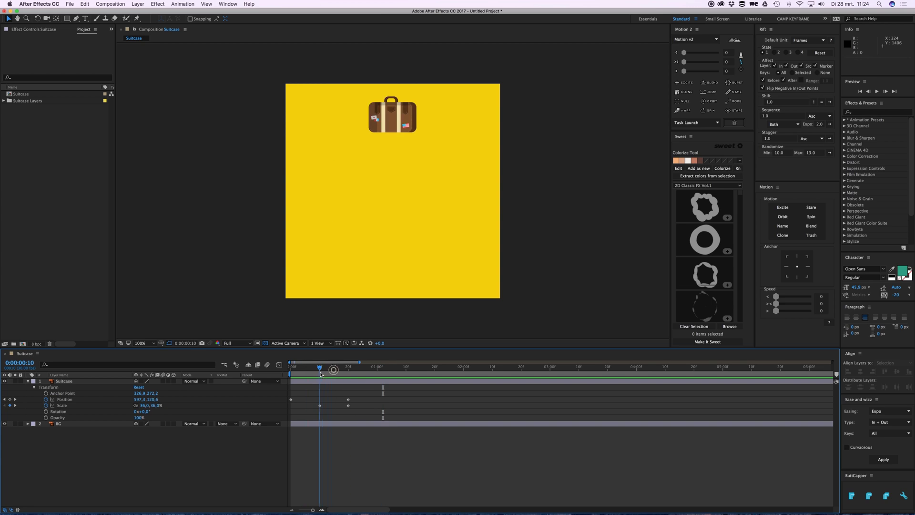
pyautogui.click(320, 375)
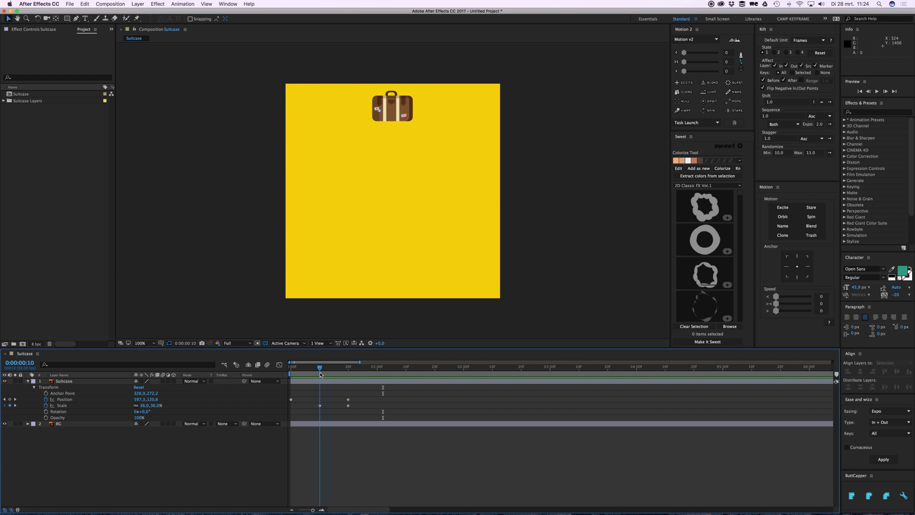
pyautogui.click(348, 372)
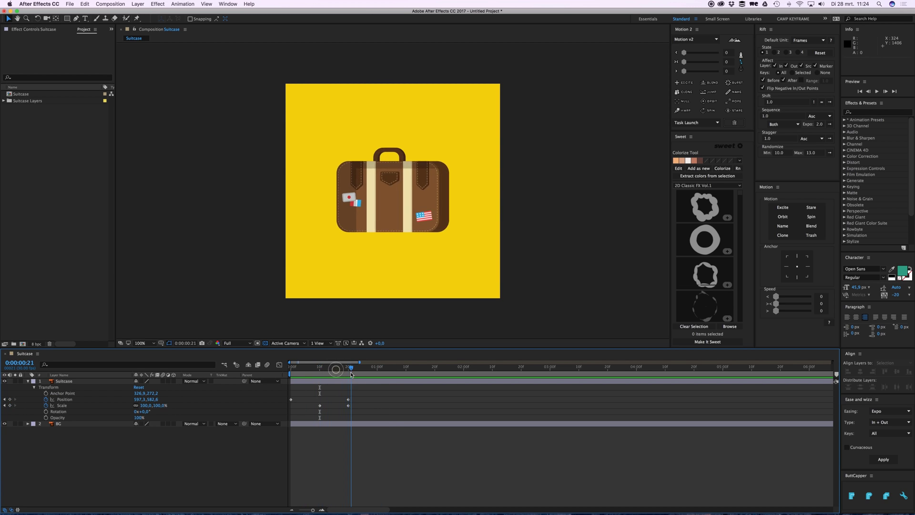
# - Key Rotation at 0° on frame 20 and a 55° tilt on frame 5, then preview
pyautogui.click(46, 412)
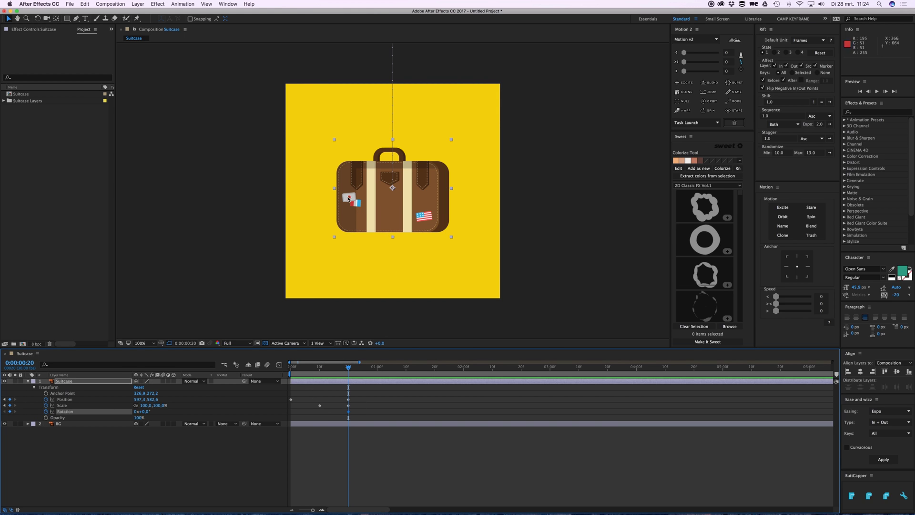
pyautogui.moveTo(348, 368); pyautogui.dragTo(323, 368)
pyautogui.moveTo(146, 414); pyautogui.dragTo(171, 416)
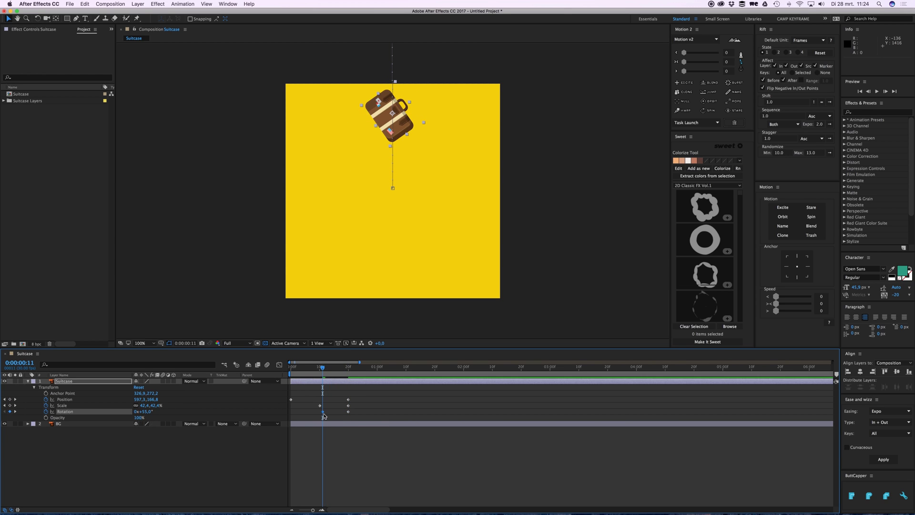
pyautogui.moveTo(323, 411); pyautogui.dragTo(305, 411)
pyautogui.moveTo(321, 368); pyautogui.dragTo(290, 381)
pyautogui.press('space')
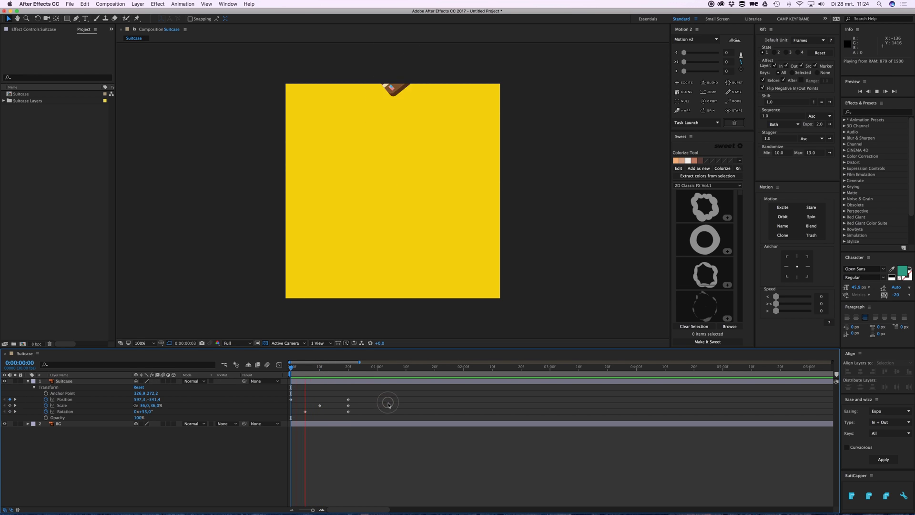
pyautogui.press('space')
pyautogui.press('space')
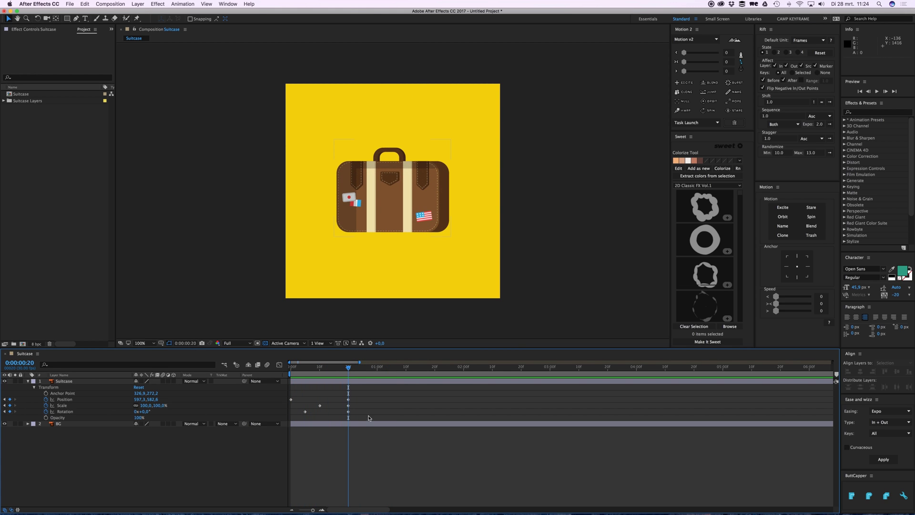
# - Add a Position keyframe holding the suitcase centred at 0:00:01:21
pyautogui.moveTo(379, 383); pyautogui.dragTo(267, 427)
pyautogui.click(389, 408)
pyautogui.moveTo(347, 368); pyautogui.dragTo(437, 371)
pyautogui.click(427, 384)
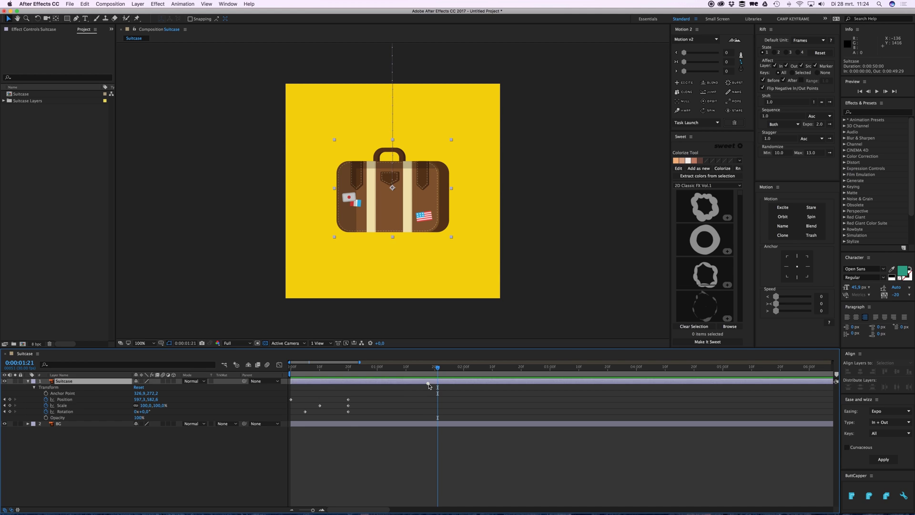
pyautogui.click(9, 399)
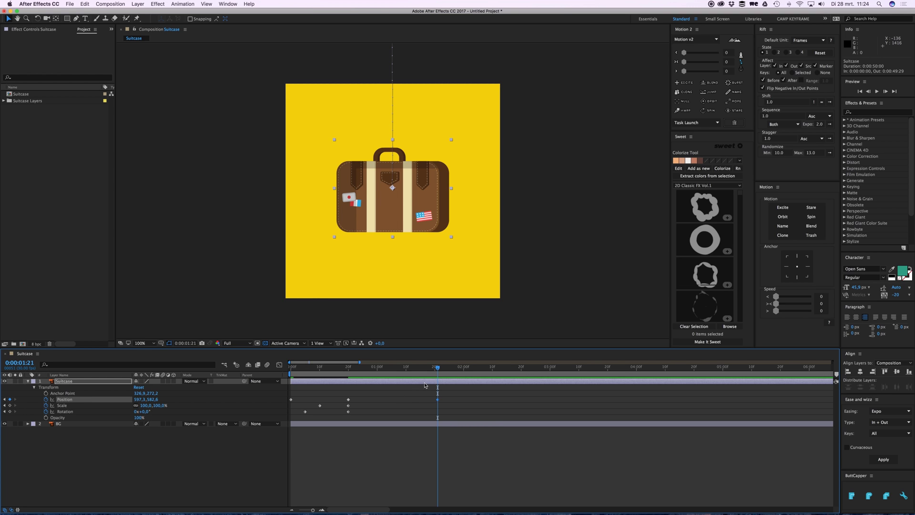
# - At 0:00:02:17, slide the suitcase off the comp's left edge to -472.7,582.6
pyautogui.moveTo(429, 370); pyautogui.dragTo(513, 379)
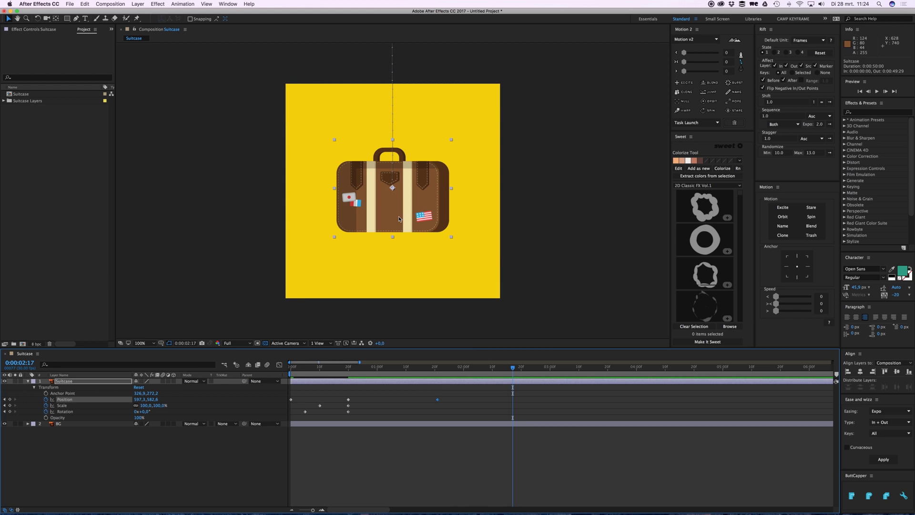
pyautogui.moveTo(399, 219); pyautogui.dragTo(218, 216)
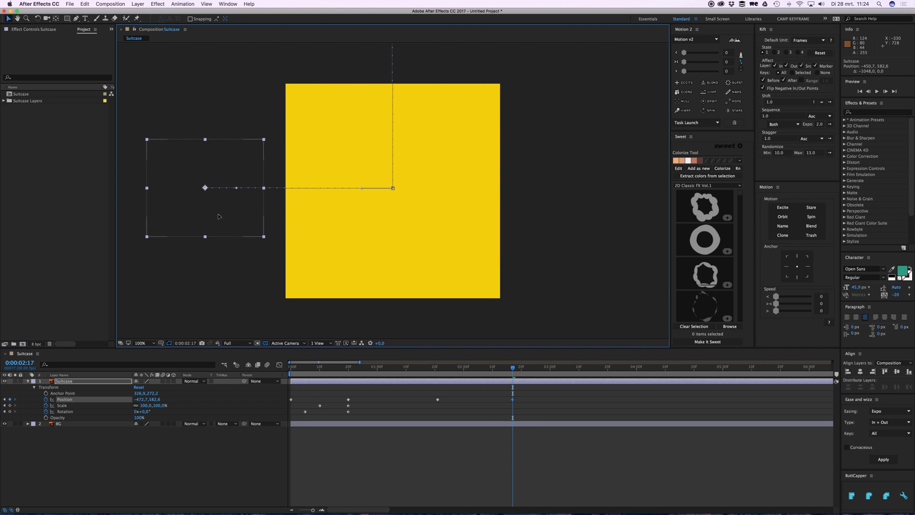
pyautogui.click(486, 402)
pyautogui.moveTo(513, 367); pyautogui.dragTo(439, 375)
pyautogui.press('space')
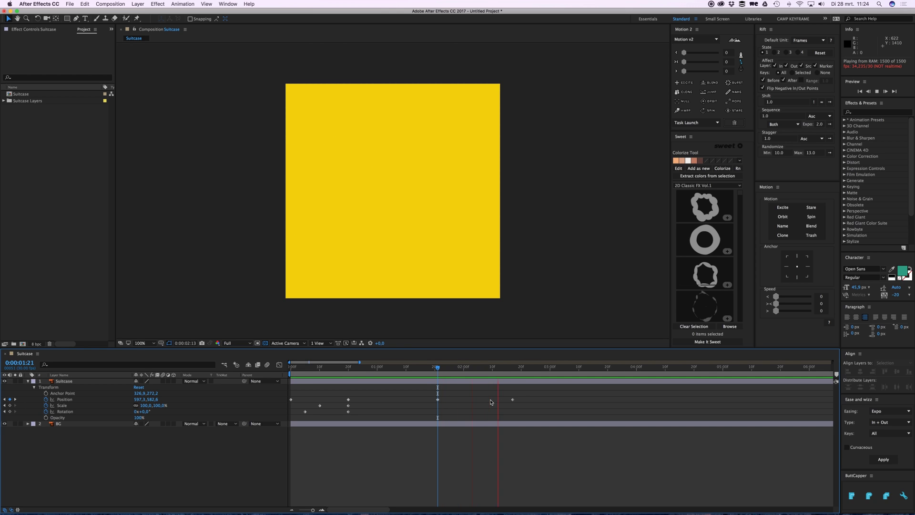
pyautogui.press('space')
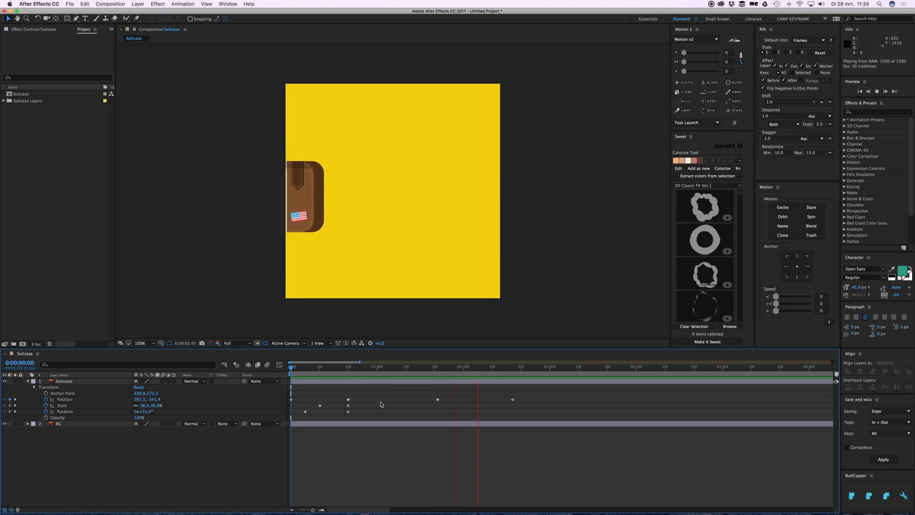
pyautogui.press('space')
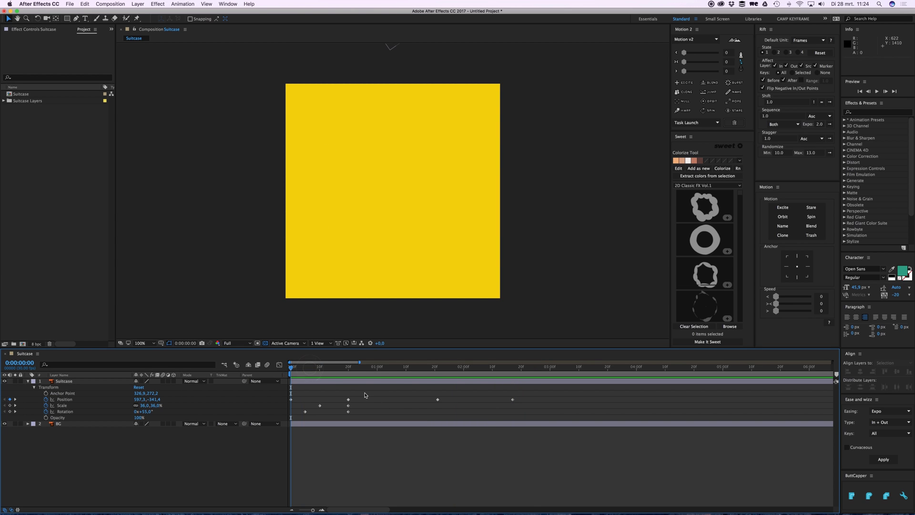